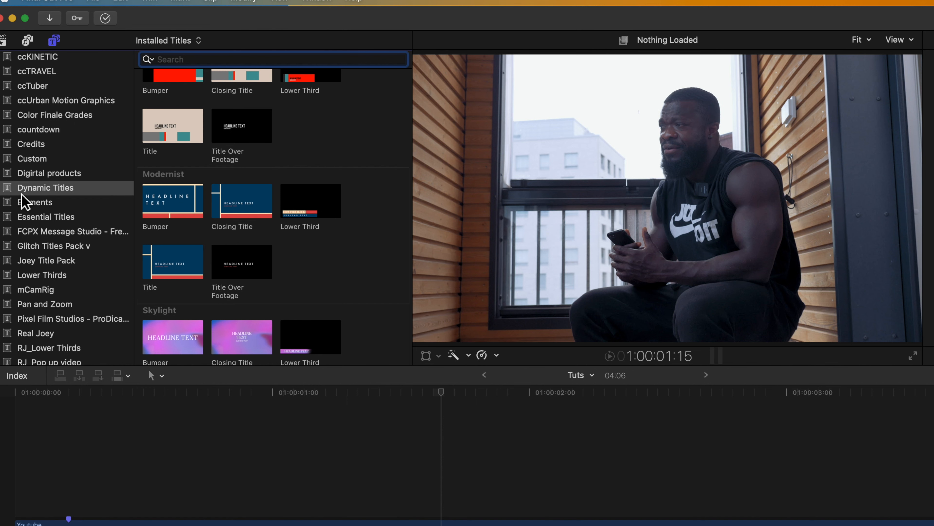
Place the yellow Expressive Bumper title from Dynamic Titles above the Youtube clip on the timeline.
{"action": "left_click", "coordinate": [91, 197]}
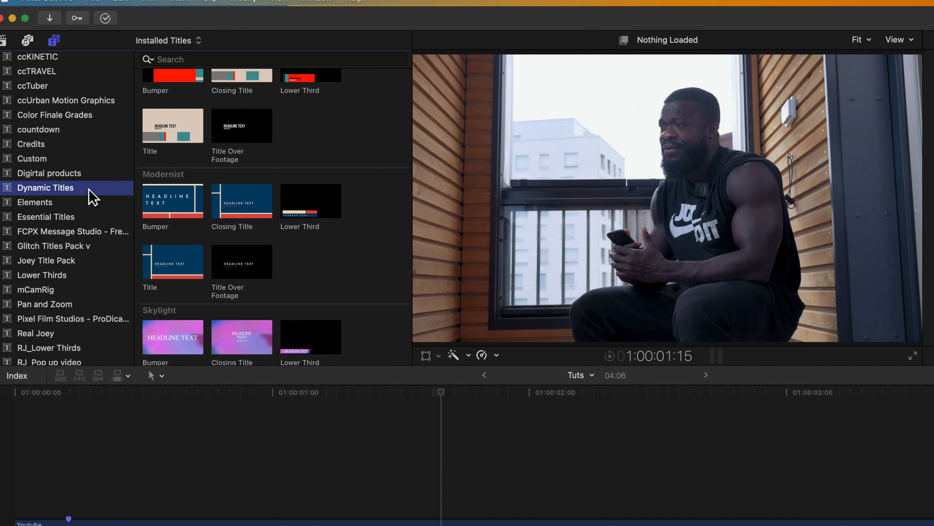
{"action": "scroll", "coordinate": [281, 155], "scroll_direction": "up", "scroll_amount": 10}
{"action": "scroll", "coordinate": [283, 167], "scroll_direction": "down", "scroll_amount": 15}
{"action": "scroll", "coordinate": [283, 166], "scroll_direction": "up", "scroll_amount": 11}
{"action": "scroll", "coordinate": [284, 173], "scroll_direction": "up", "scroll_amount": 8}
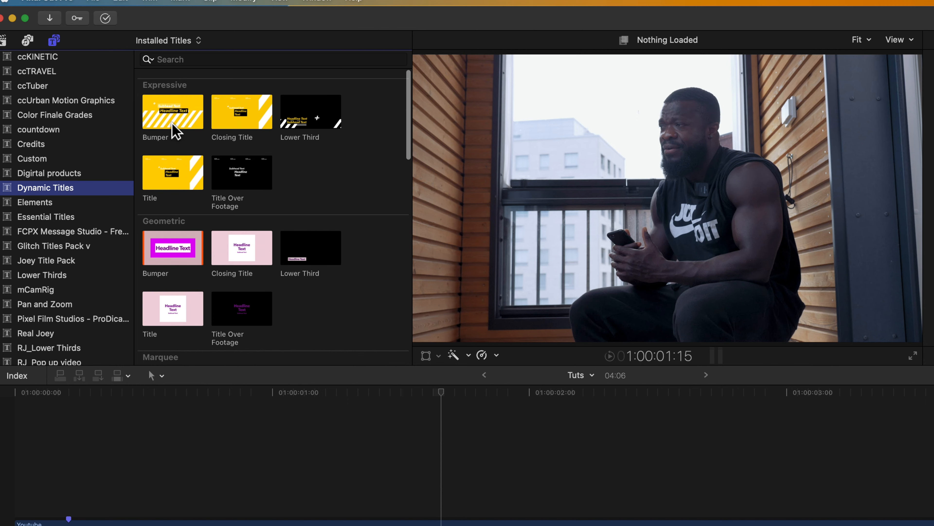
{"action": "left_click_drag", "start_coordinate": [163, 120], "coordinate": [196, 475]}
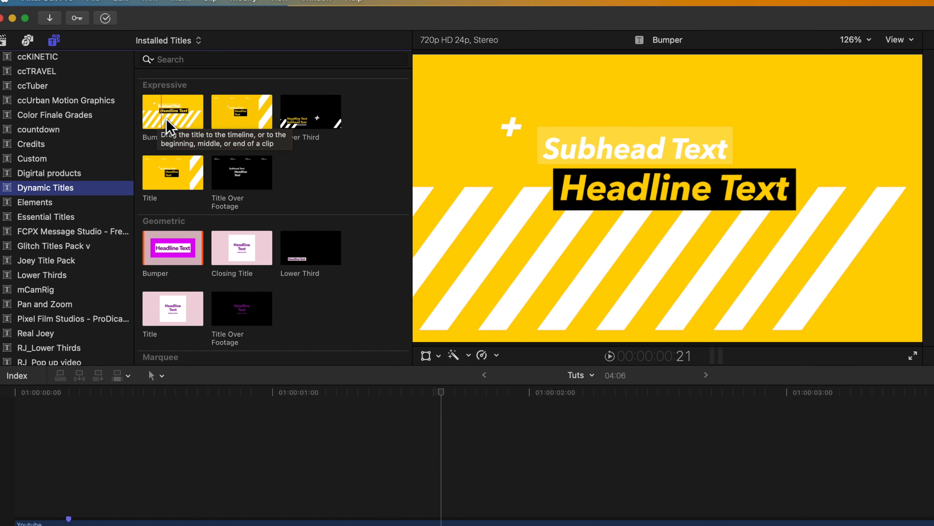
{"action": "left_click_drag", "start_coordinate": [156, 378], "coordinate": [161, 394]}
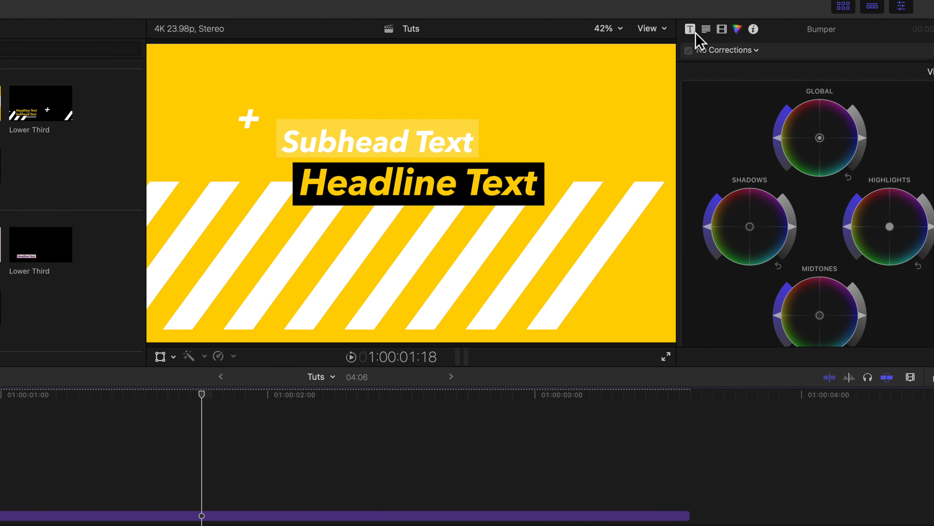
Set the Bumper title's Custom Color 1 to red, turning its background red.
{"action": "left_click", "coordinate": [690, 30]}
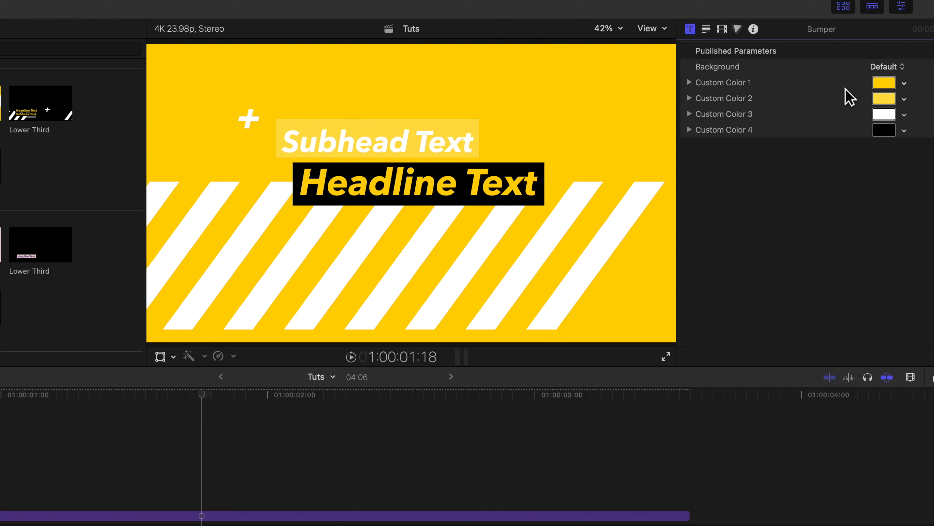
{"action": "left_click", "coordinate": [884, 83]}
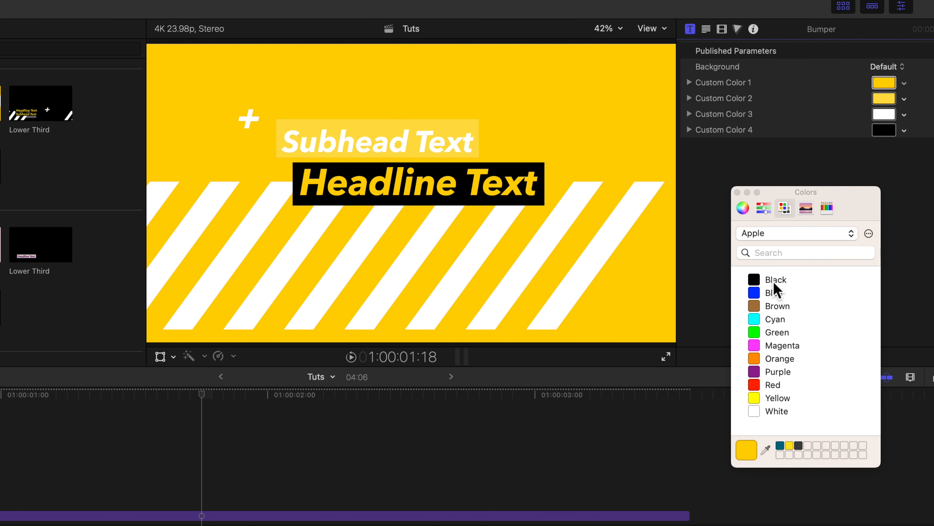
{"action": "left_click", "coordinate": [754, 385]}
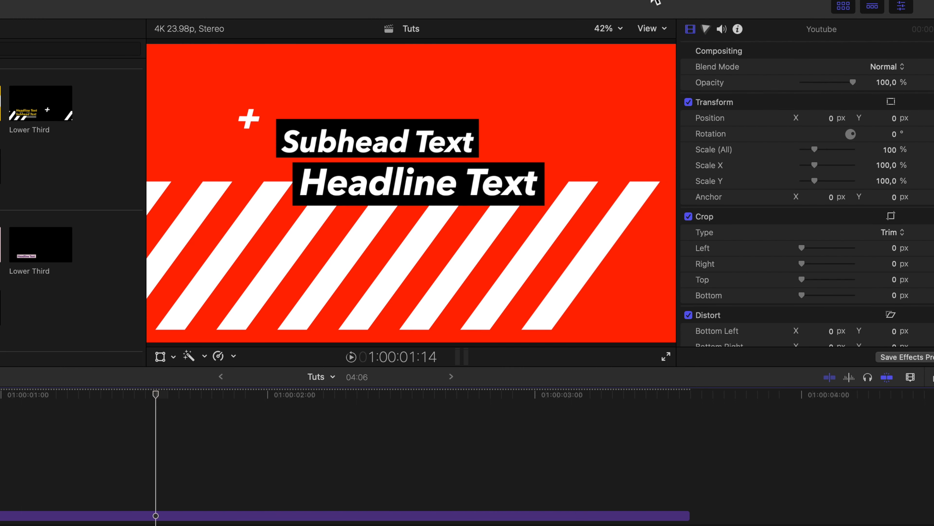
Select the whole Subhead Text line in the viewer and start retyping it with 'RE'.
{"action": "left_click", "coordinate": [396, 143]}
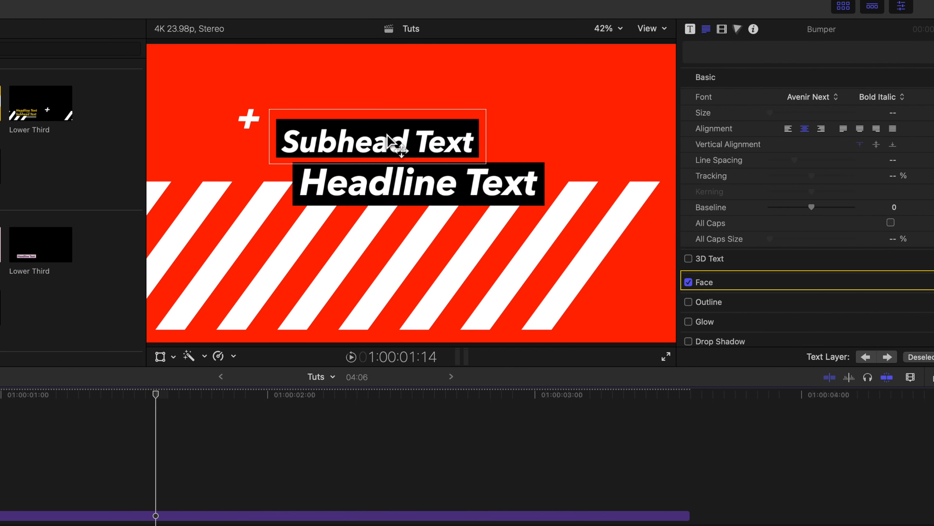
{"action": "left_click", "coordinate": [393, 143]}
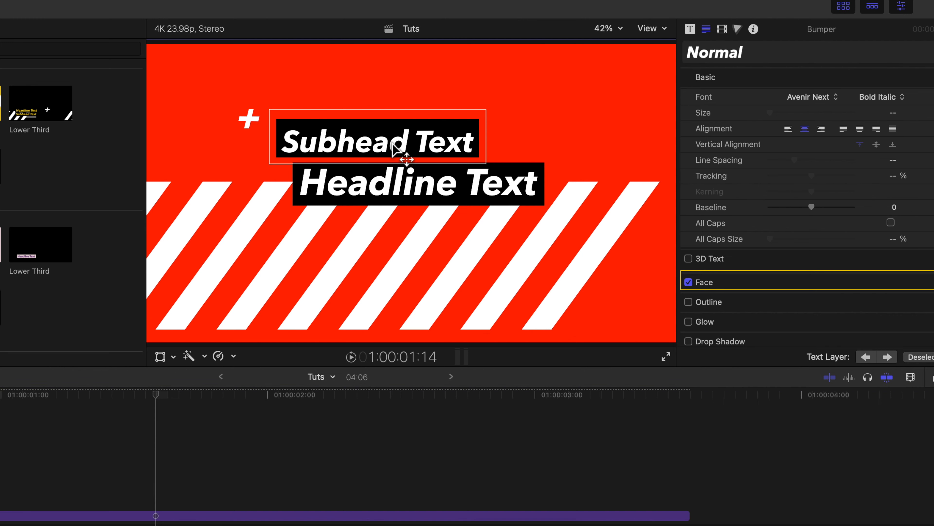
{"action": "double_click", "coordinate": [392, 144]}
{"action": "left_click_drag", "start_coordinate": [636, 95], "coordinate": [581, 97]}
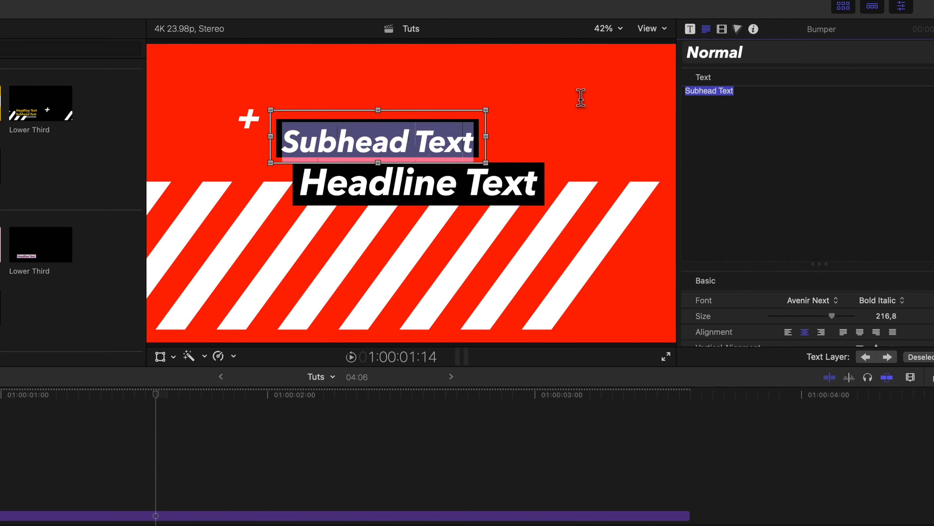
{"action": "type", "text": "RE"}
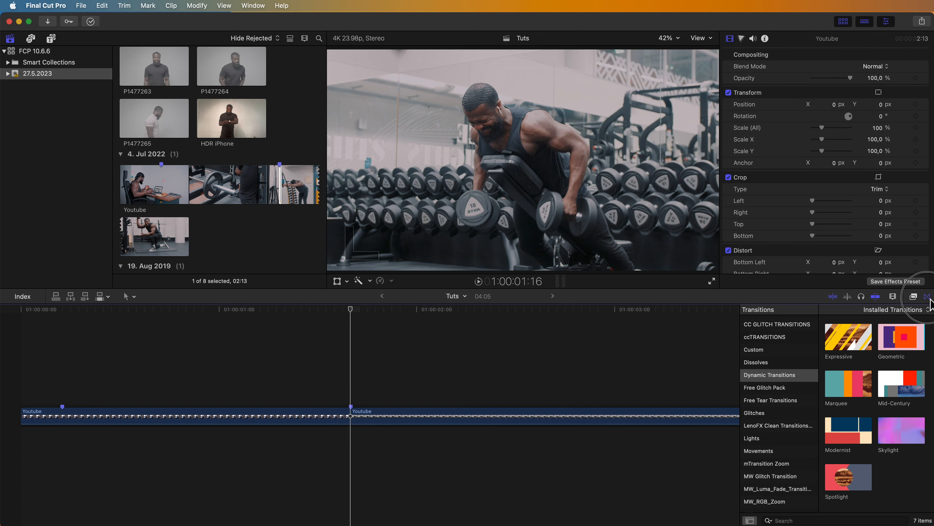
Place the Expressive dynamic transition on the edit point between the two Youtube clips.
{"action": "left_click", "coordinate": [928, 297]}
{"action": "left_click", "coordinate": [927, 297]}
{"action": "left_click", "coordinate": [760, 379]}
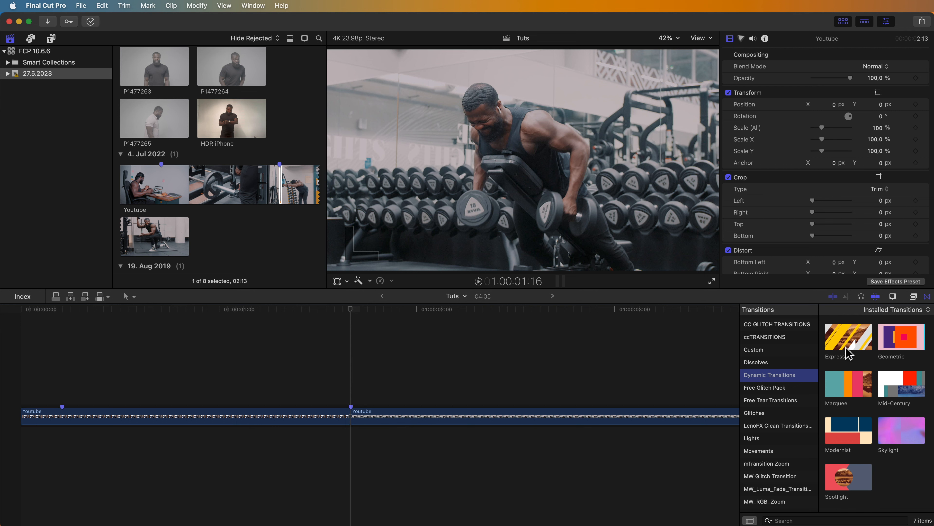
{"action": "left_click_drag", "start_coordinate": [849, 354], "coordinate": [344, 403]}
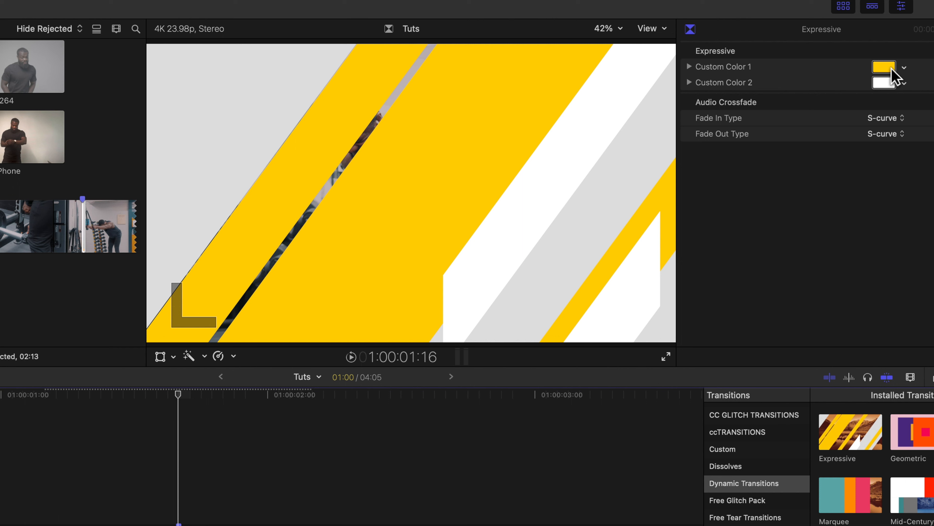
Set the transition's Custom Color 1 to red and play it back.
{"action": "left_click", "coordinate": [890, 68]}
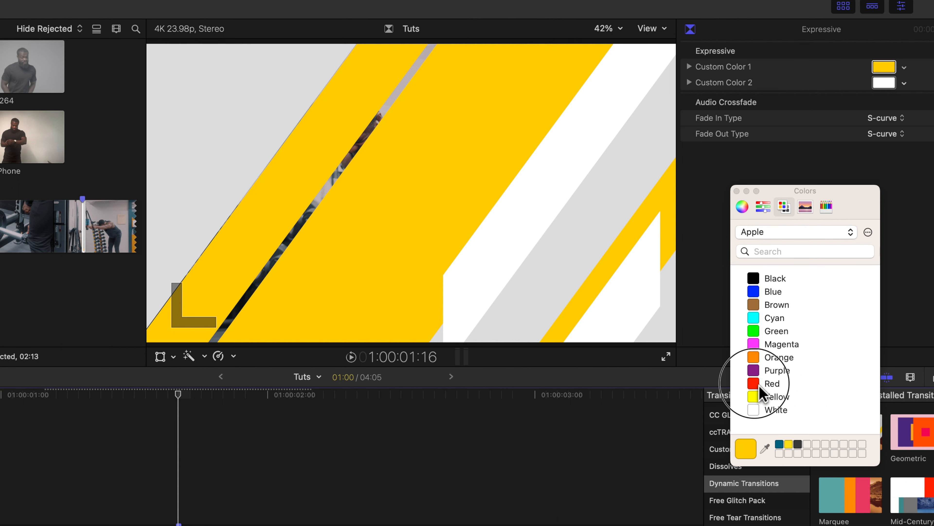
{"action": "left_click", "coordinate": [769, 384]}
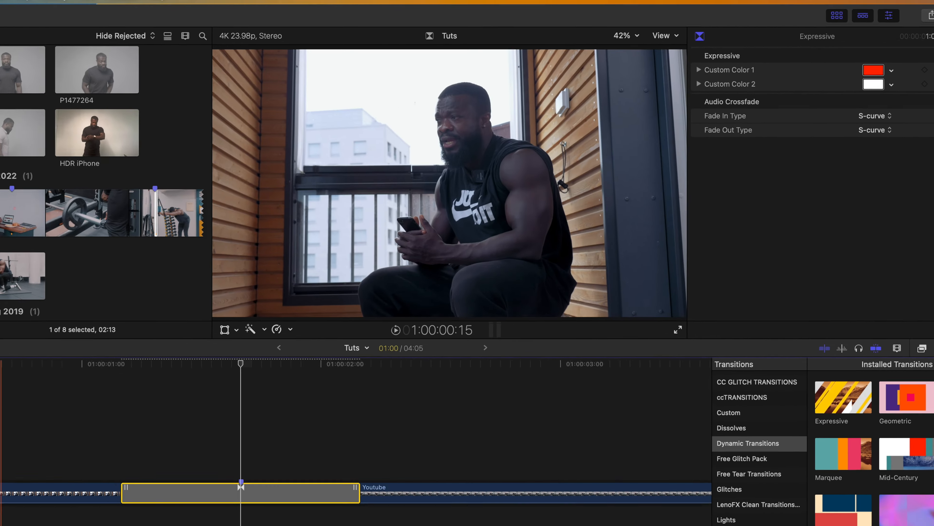
{"action": "key", "text": "super+4"}
{"action": "key", "text": "space"}
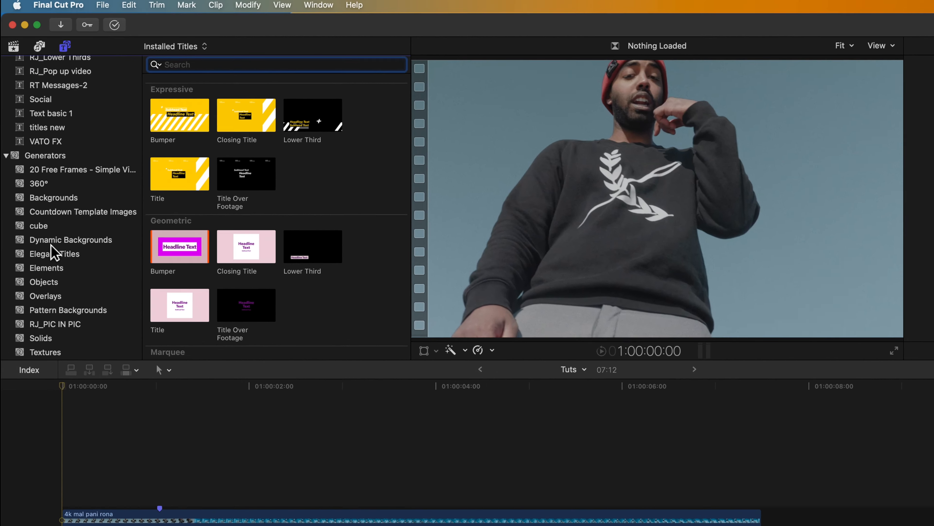
Add the Prism dynamic background above the clip, shorten its end, change its Blend Mode, and play back.
{"action": "left_click", "coordinate": [42, 193]}
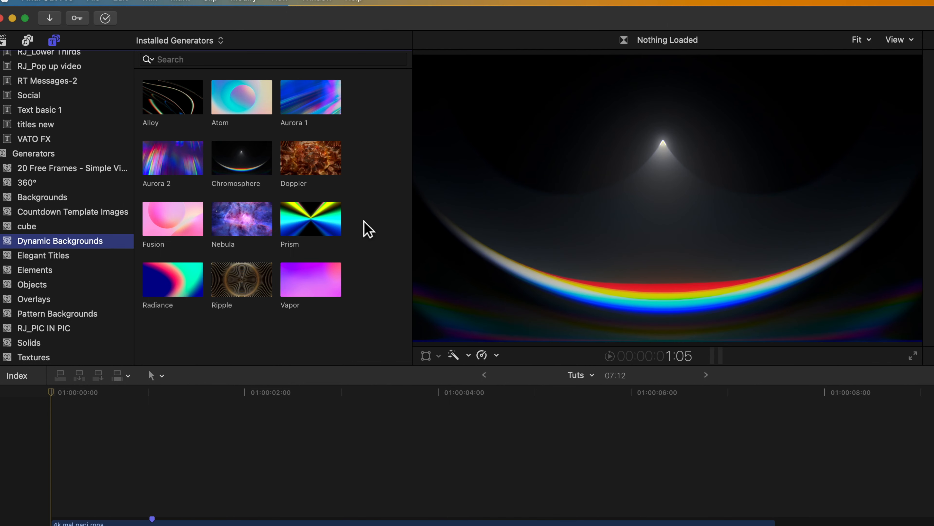
{"action": "left_click_drag", "start_coordinate": [309, 226], "coordinate": [91, 479]}
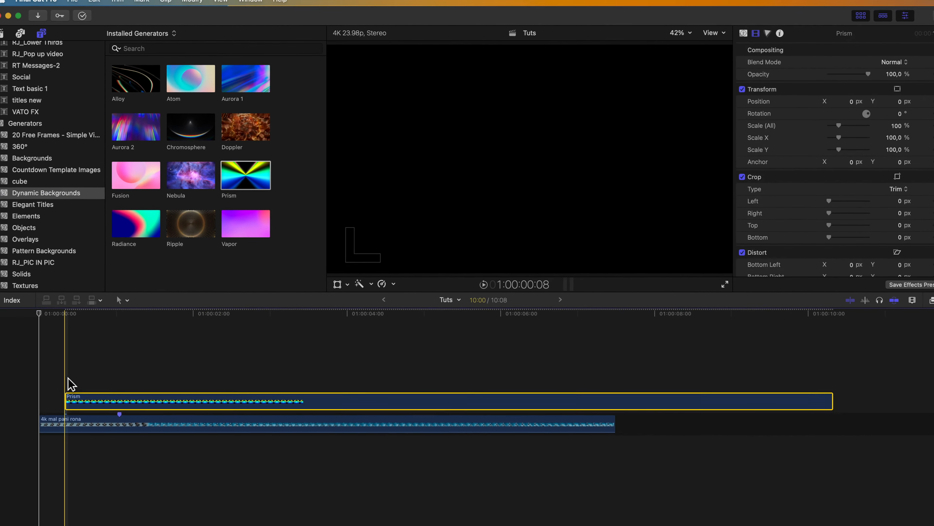
{"action": "left_click_drag", "start_coordinate": [832, 402], "coordinate": [104, 387]}
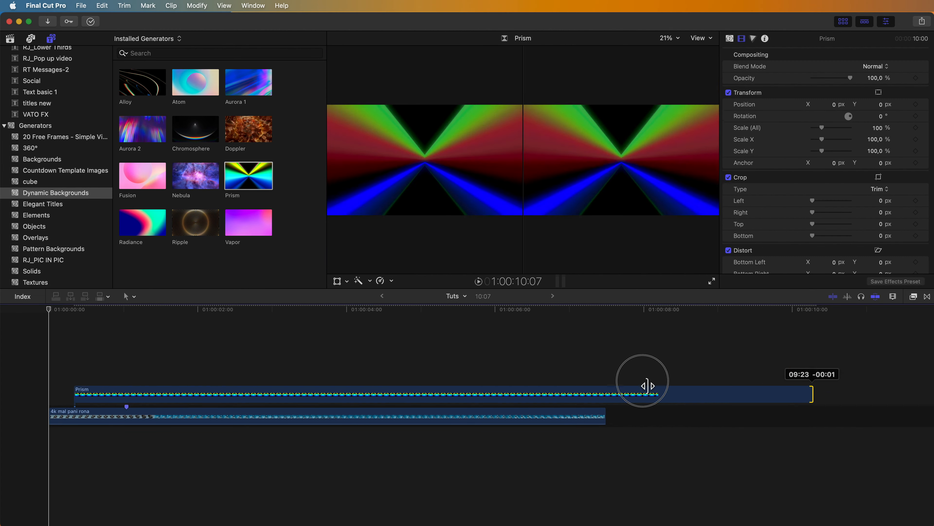
{"action": "left_click", "coordinate": [875, 66]}
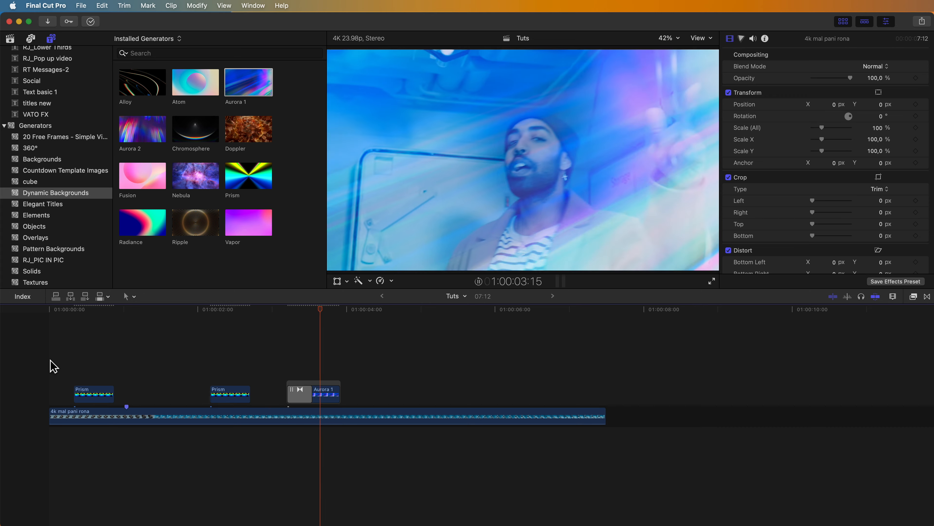
{"action": "key", "text": "space"}
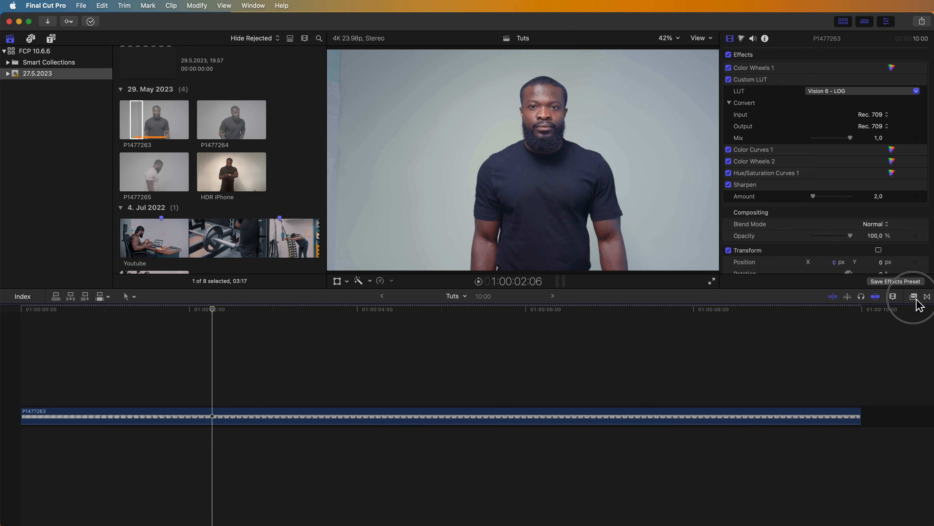
Apply the Scene Removal Mask from Masks and Keying to clip P1477263.
{"action": "left_click", "coordinate": [915, 298]}
{"action": "scroll", "coordinate": [755, 400], "scroll_direction": "up", "scroll_amount": 3}
{"action": "left_click", "coordinate": [756, 397]}
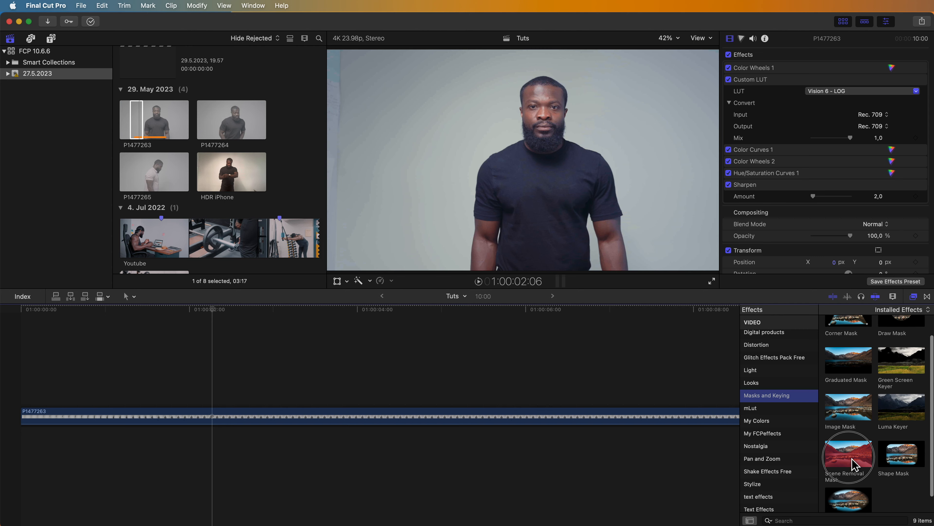
{"action": "left_click", "coordinate": [853, 465]}
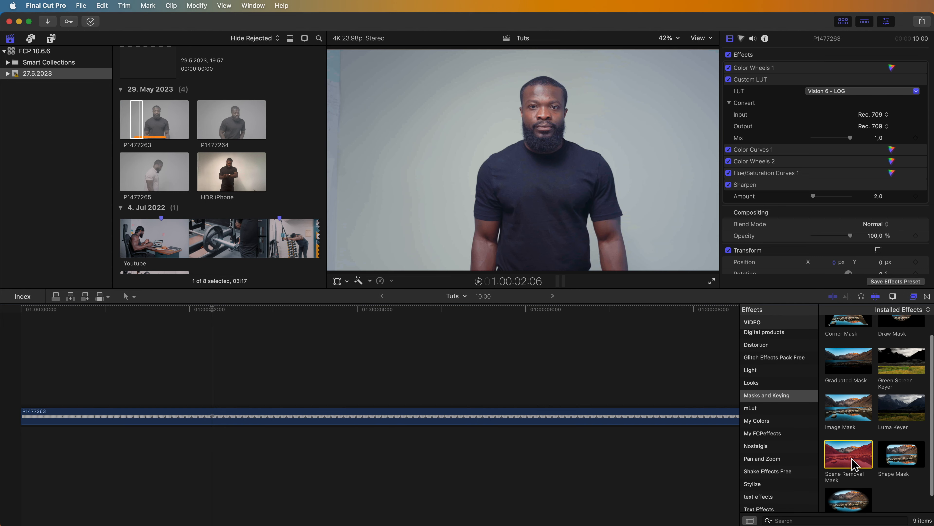
{"action": "left_click_drag", "start_coordinate": [852, 464], "coordinate": [330, 420]}
Review the masked result later in the clip and open the mask's First Frame Reference options.
{"action": "left_click", "coordinate": [228, 372]}
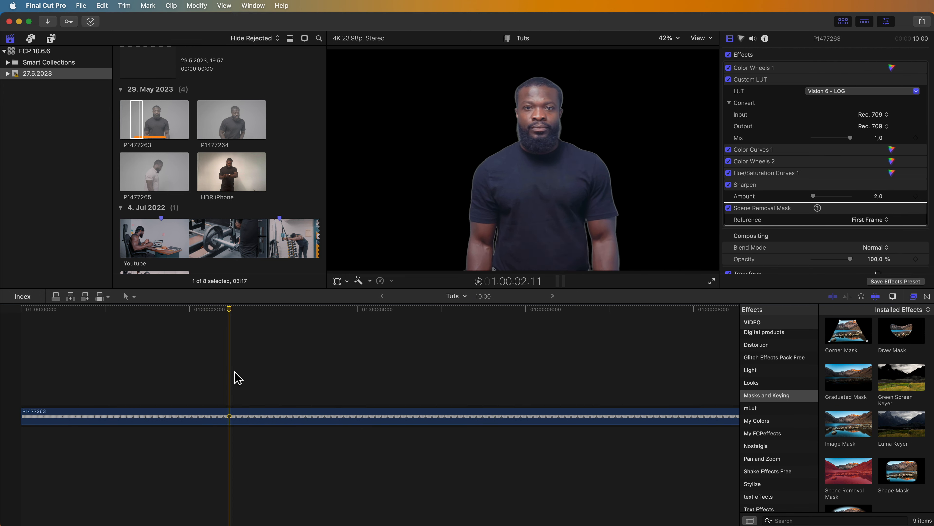
{"action": "left_click", "coordinate": [209, 374]}
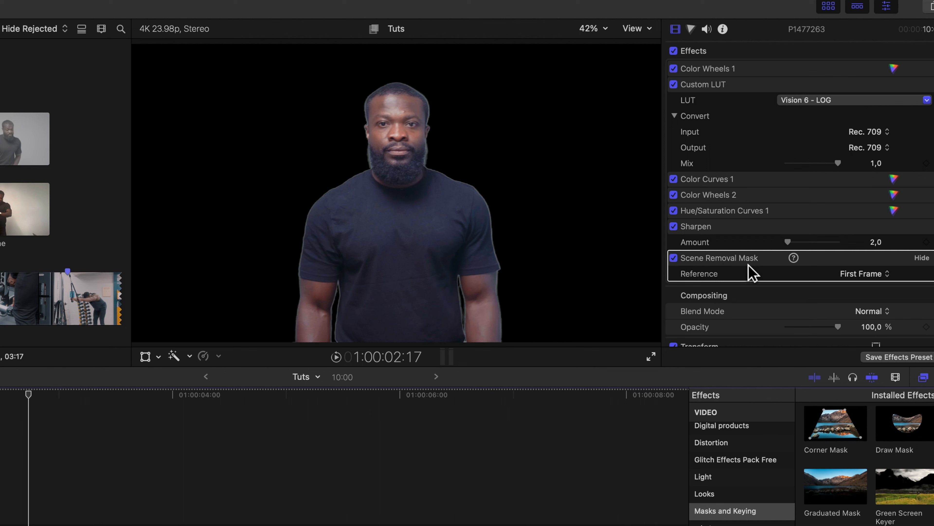
{"action": "mouse_move", "coordinate": [797, 261]}
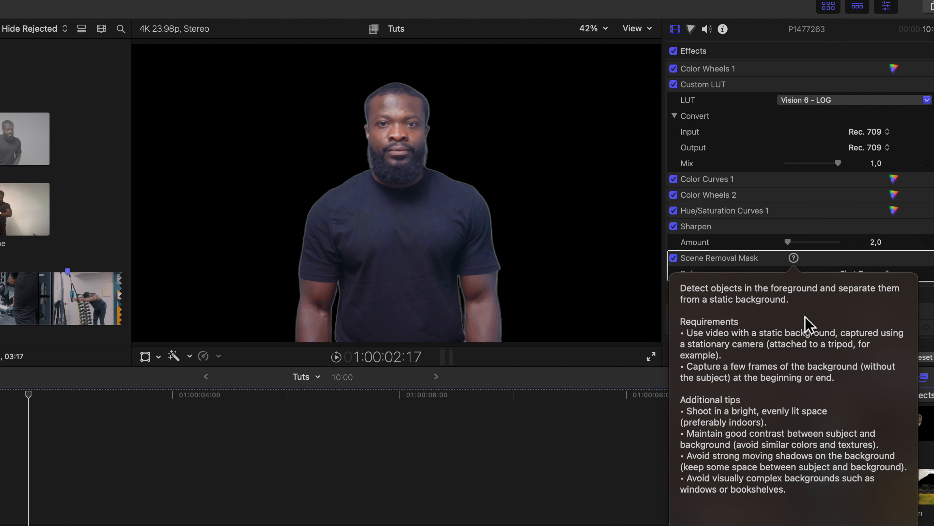
{"action": "left_click", "coordinate": [849, 274]}
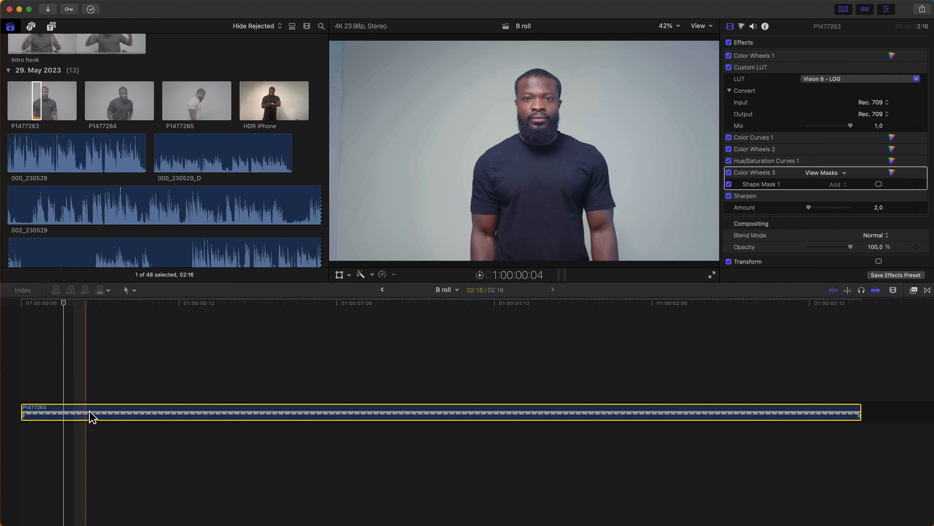
Duplicate clip P1477263 onto a layer above and disable the lower copy.
{"action": "left_click_drag", "start_coordinate": [92, 416], "coordinate": [132, 396]}
{"action": "left_click", "coordinate": [79, 424]}
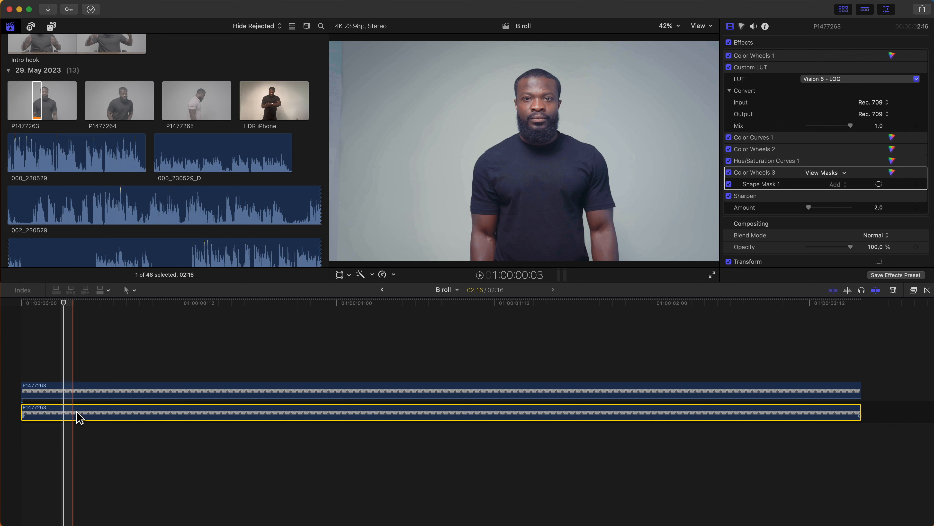
{"action": "key", "text": "v"}
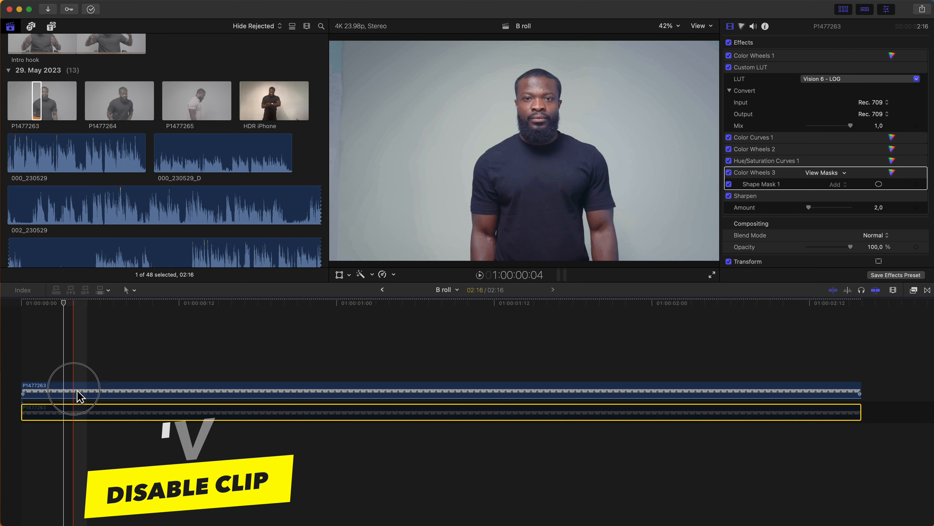
Apply Scene Removal Mask to the upper copy of P1477263.
{"action": "left_click", "coordinate": [79, 396]}
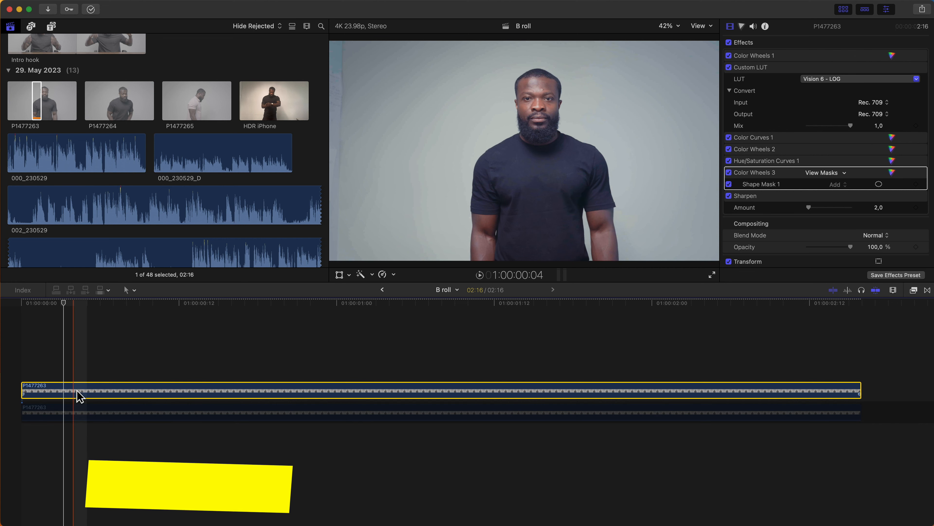
{"action": "left_click", "coordinate": [914, 290]}
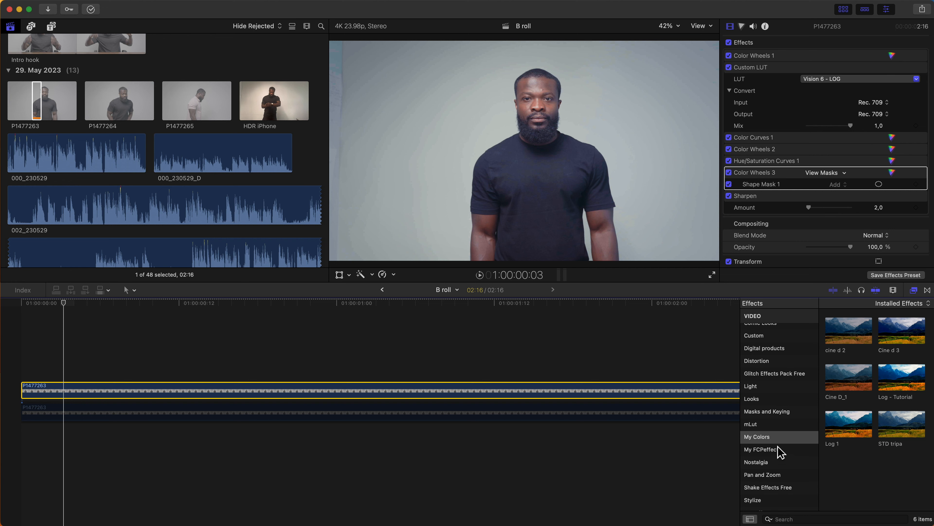
{"action": "scroll", "coordinate": [780, 452], "scroll_direction": "up", "scroll_amount": 3}
{"action": "left_click", "coordinate": [767, 466]}
{"action": "left_click_drag", "start_coordinate": [862, 475], "coordinate": [516, 387]}
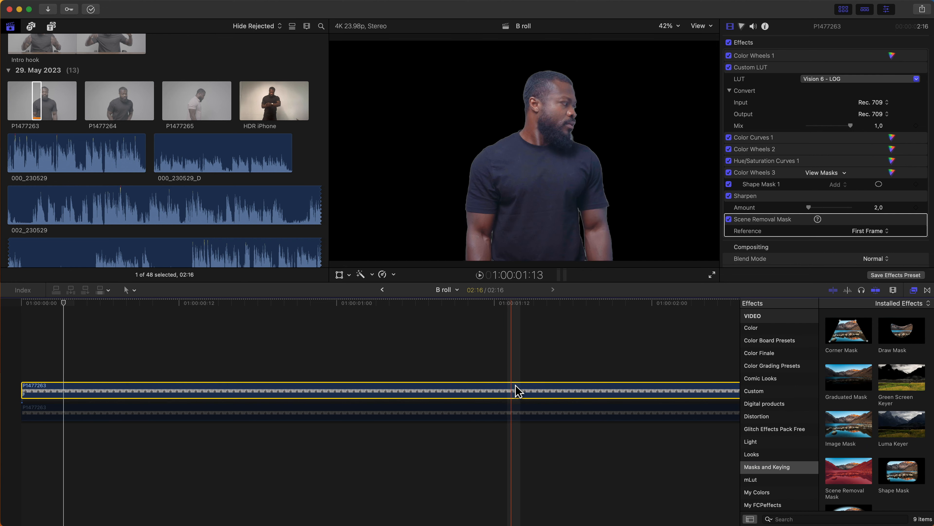
Re-enable the lower copy of P1477263 and bring up the Installed Titles browser.
{"action": "left_click", "coordinate": [93, 413]}
{"action": "key", "text": "Delete"}
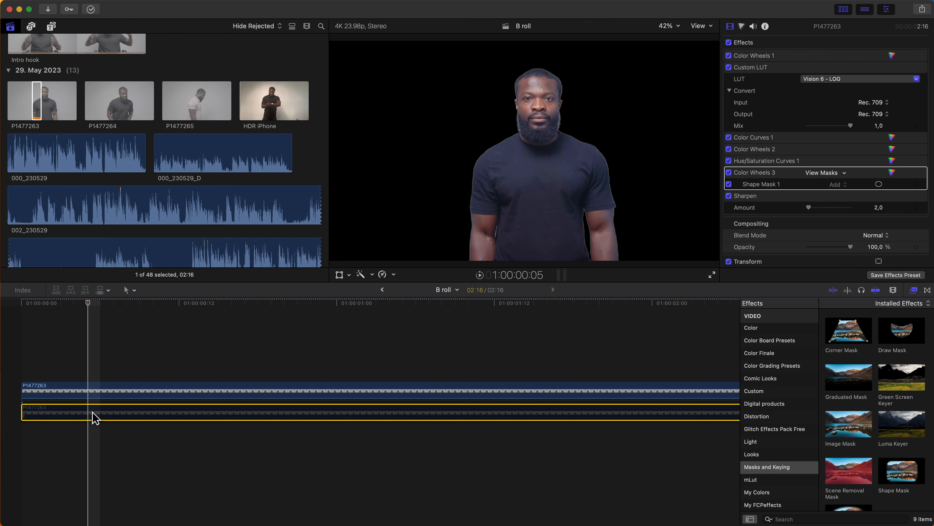
{"action": "key", "text": "v"}
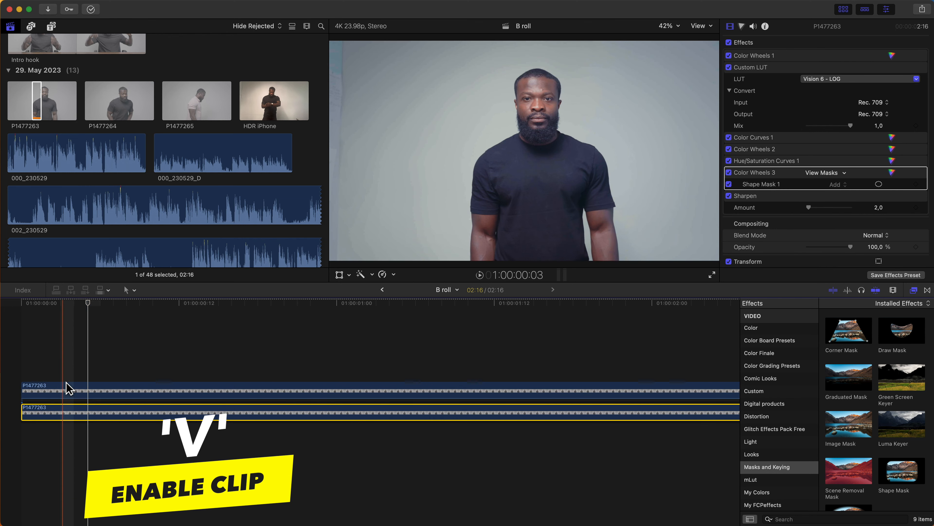
{"action": "left_click", "coordinate": [51, 26]}
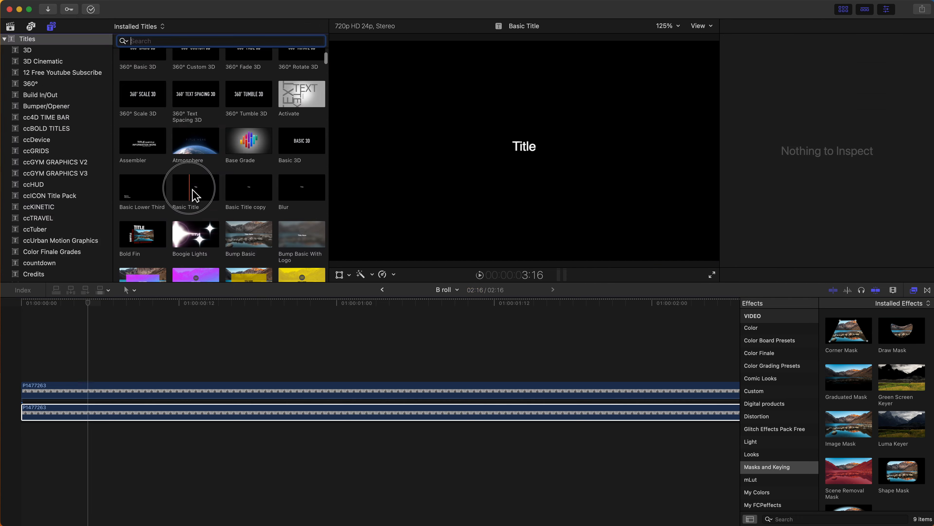
Place a Basic Title between the two clips and change its text to SUBSCRIBE.
{"action": "left_click_drag", "start_coordinate": [162, 246], "coordinate": [37, 395]}
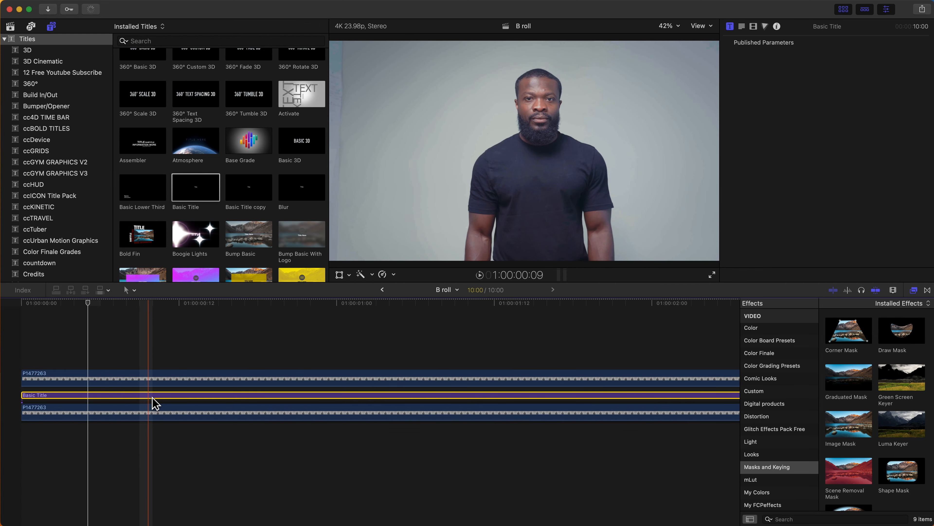
{"action": "left_click", "coordinate": [741, 26]}
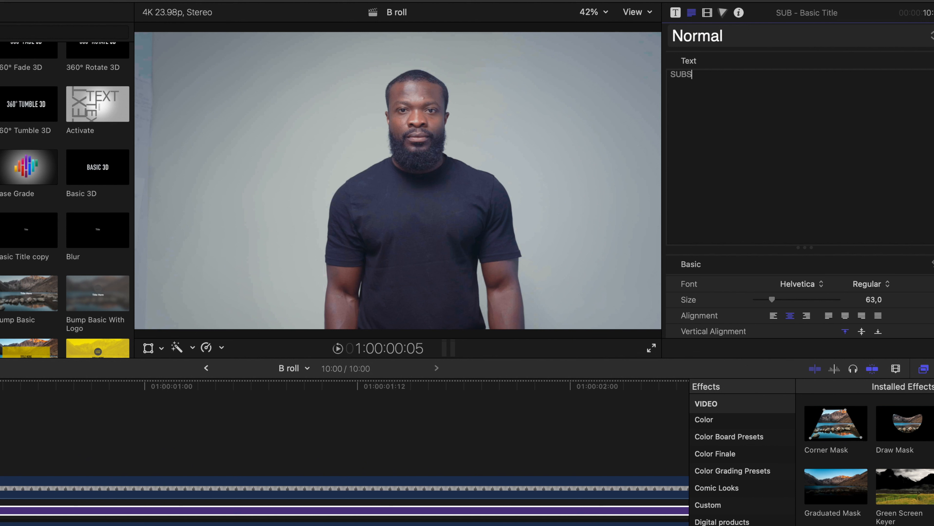
{"action": "type", "text": "CRIBE"}
{"action": "left_click", "coordinate": [872, 284]}
Make the SUBSCRIBE title text bold at size 270.
{"action": "left_click", "coordinate": [879, 346]}
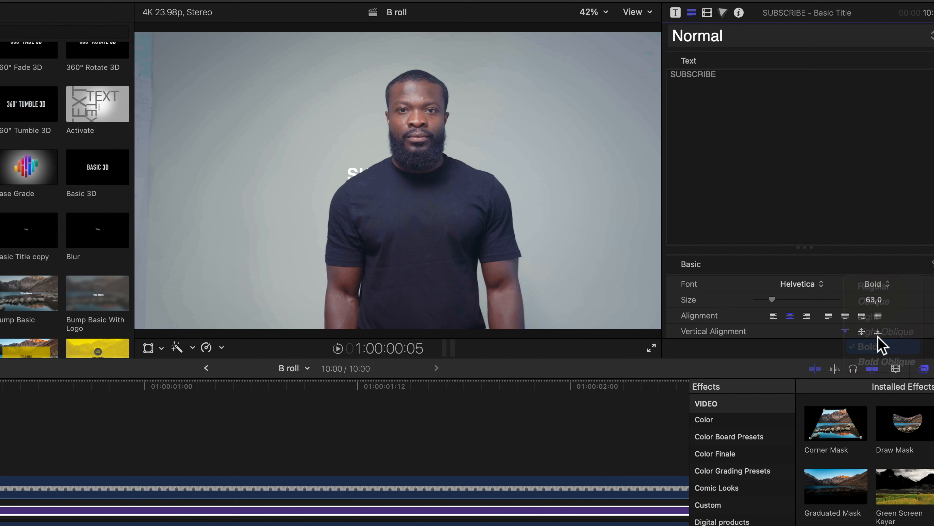
{"action": "left_click_drag", "start_coordinate": [874, 299], "coordinate": [874, 236]}
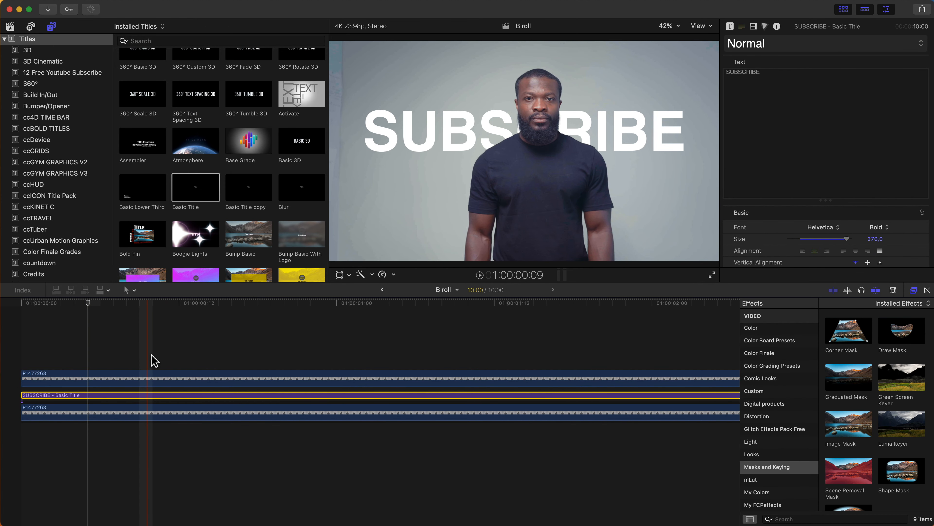
{"action": "left_click", "coordinate": [25, 357]}
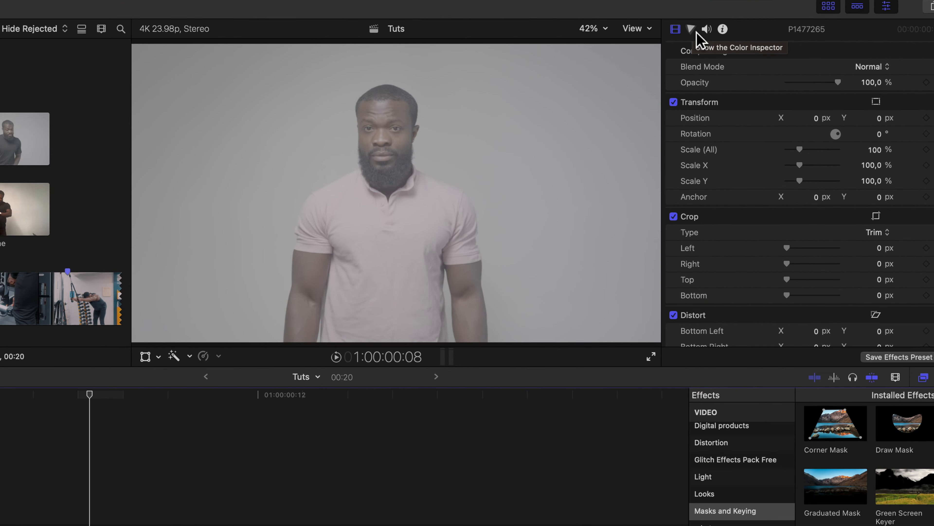
Add Color Adjustments to clip P1477265 with Exposure 32, Contrast 27, Brightness -54, Saturation 100.
{"action": "left_click", "coordinate": [696, 32]}
{"action": "left_click", "coordinate": [712, 51]}
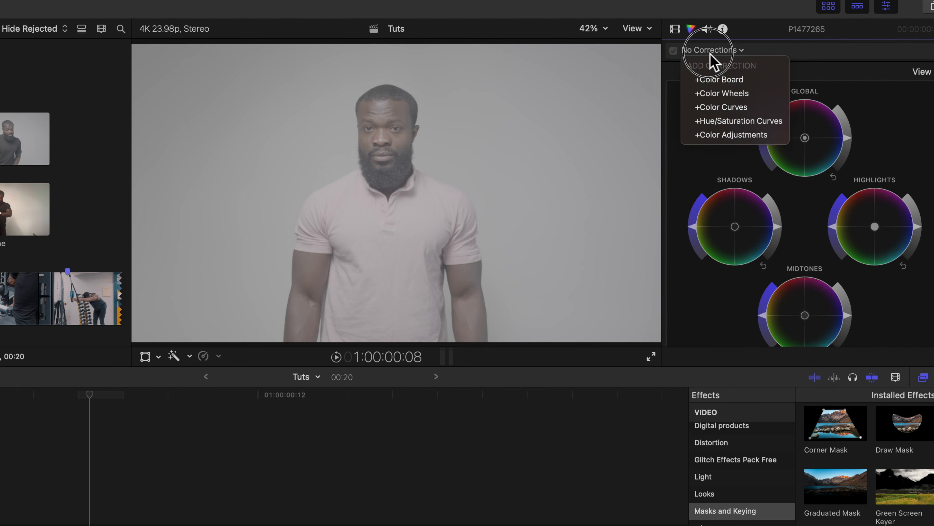
{"action": "left_click", "coordinate": [716, 139]}
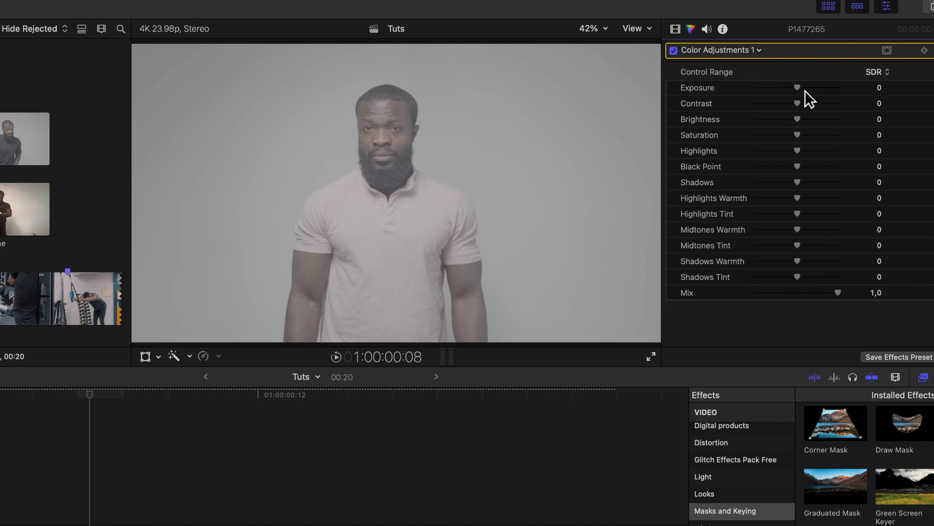
{"action": "left_click_drag", "start_coordinate": [806, 91], "coordinate": [765, 170]}
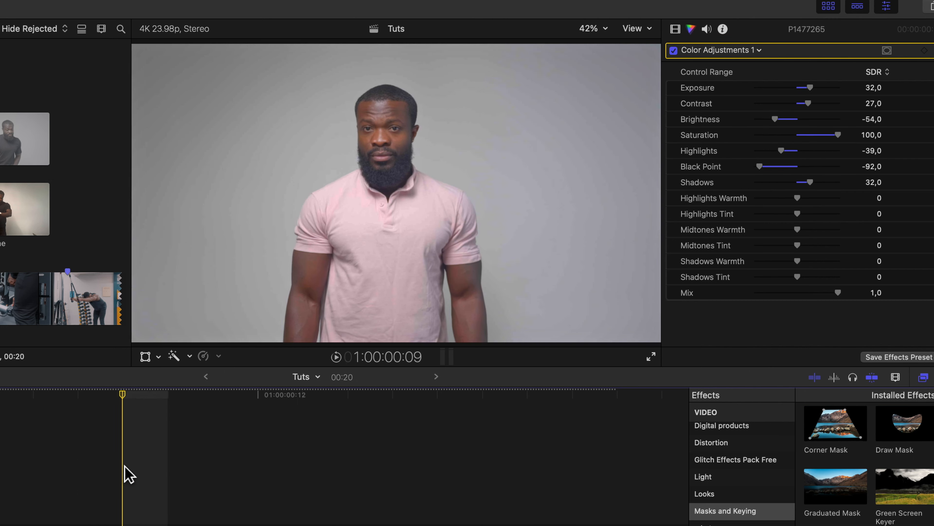
{"action": "left_click", "coordinate": [171, 466]}
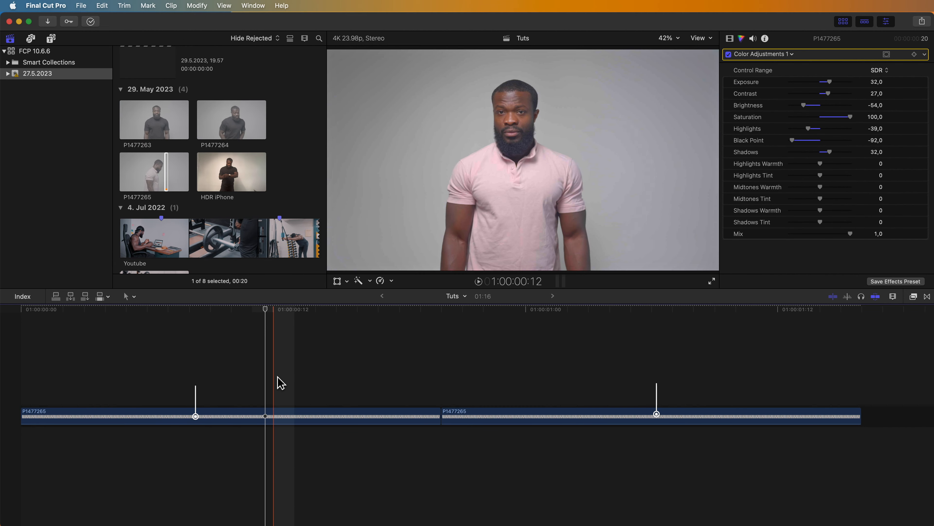
{"action": "left_click", "coordinate": [265, 416]}
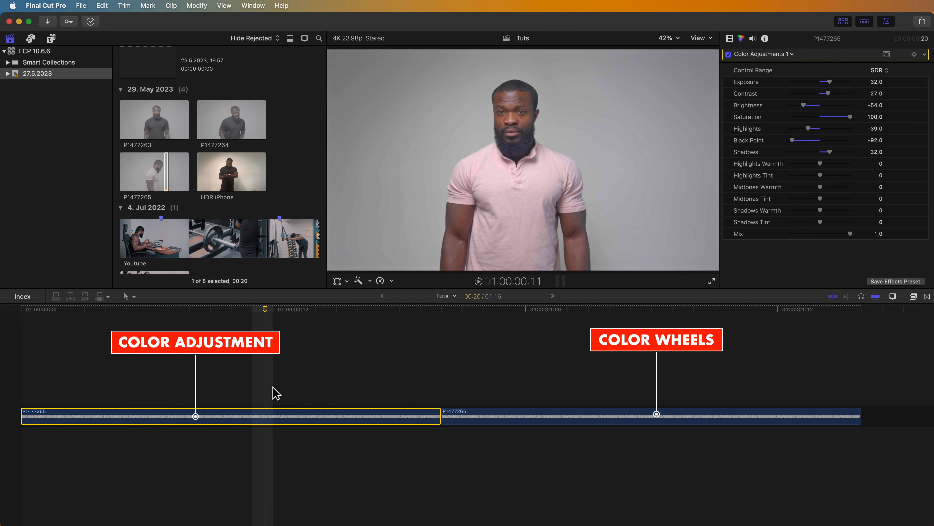